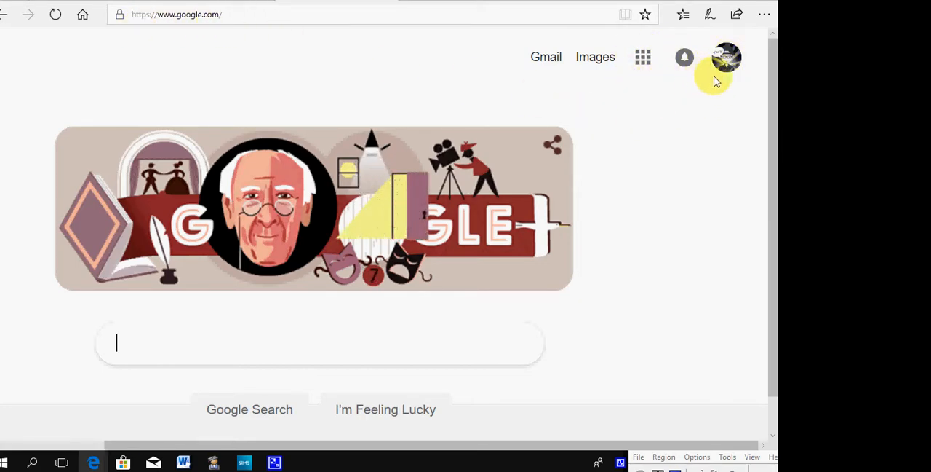
Step: Open Google Keep from the full list of Google apps
{"action": "left_click", "coordinate": [643, 59]}
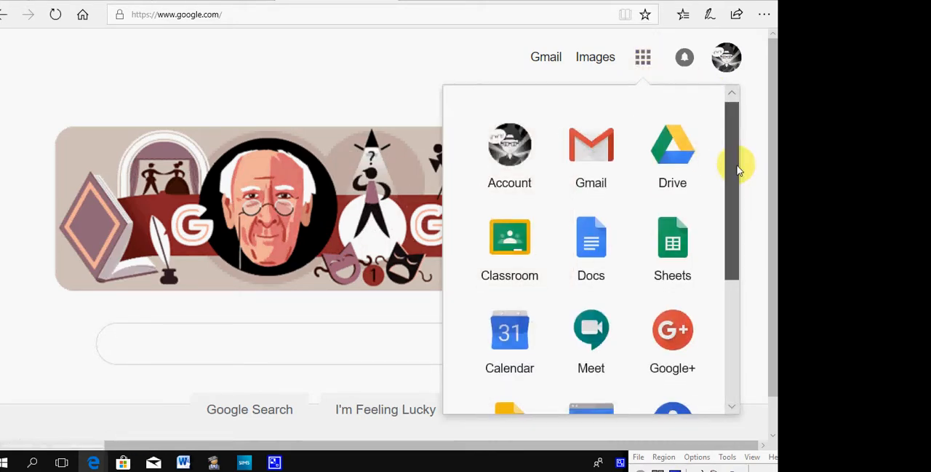
{"action": "left_click_drag", "start_coordinate": [737, 170], "coordinate": [722, 289]}
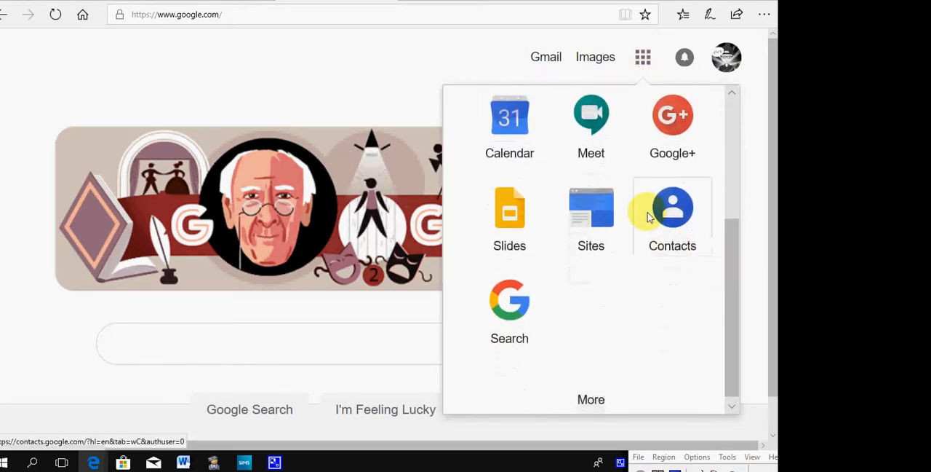
{"action": "scroll", "coordinate": [634, 218], "scroll_direction": "down", "scroll_amount": 5}
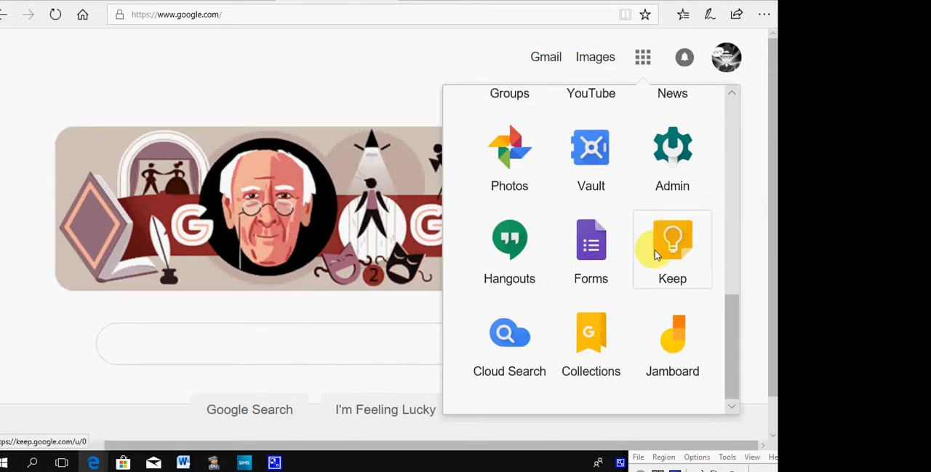
{"action": "left_click", "coordinate": [672, 247]}
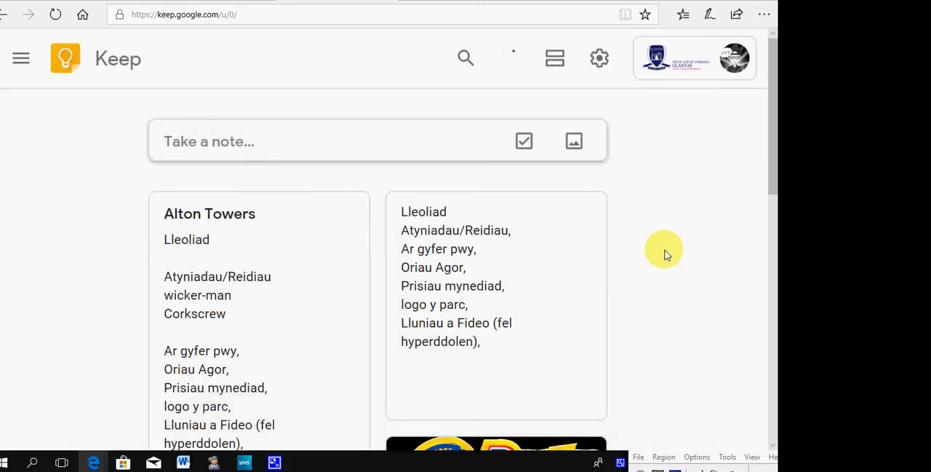
Step: Look through the existing theme park notes, including Alton Towers, Drayton manor and Oakwood
{"action": "scroll", "coordinate": [567, 219], "scroll_direction": "down", "scroll_amount": 3}
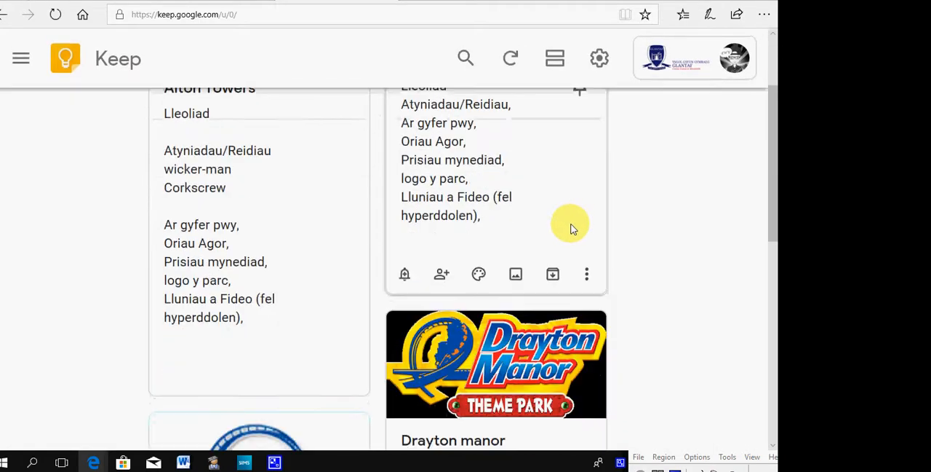
{"action": "scroll", "coordinate": [640, 216], "scroll_direction": "down", "scroll_amount": 5}
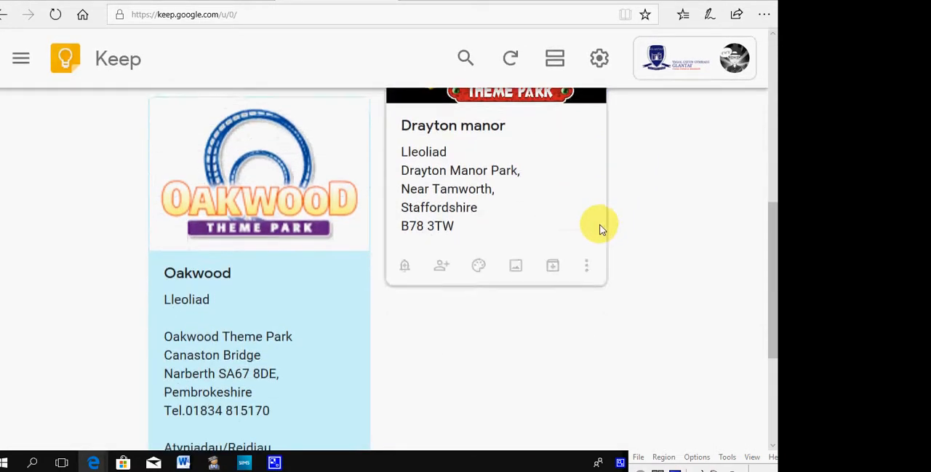
{"action": "scroll", "coordinate": [586, 239], "scroll_direction": "up", "scroll_amount": 10}
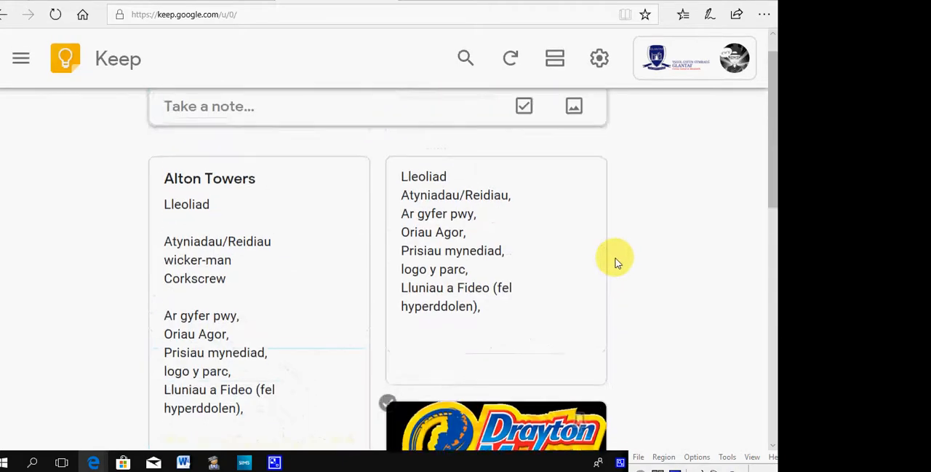
{"action": "scroll", "coordinate": [628, 257], "scroll_direction": "down", "scroll_amount": 2}
{"action": "scroll", "coordinate": [630, 259], "scroll_direction": "down", "scroll_amount": 4}
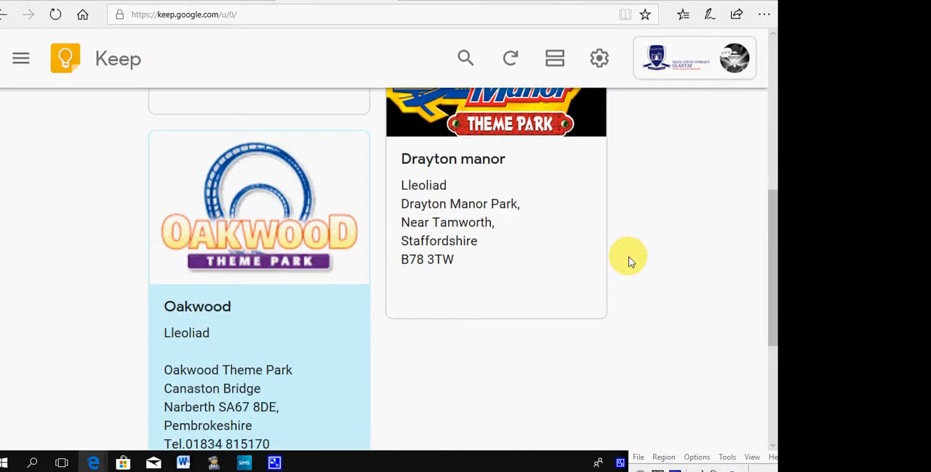
{"action": "scroll", "coordinate": [343, 332], "scroll_direction": "up", "scroll_amount": 5}
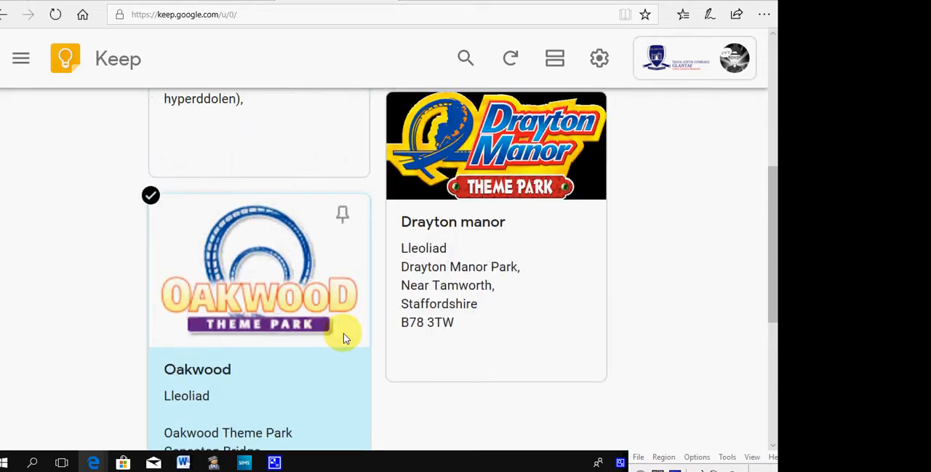
{"action": "scroll", "coordinate": [638, 281], "scroll_direction": "down", "scroll_amount": 3}
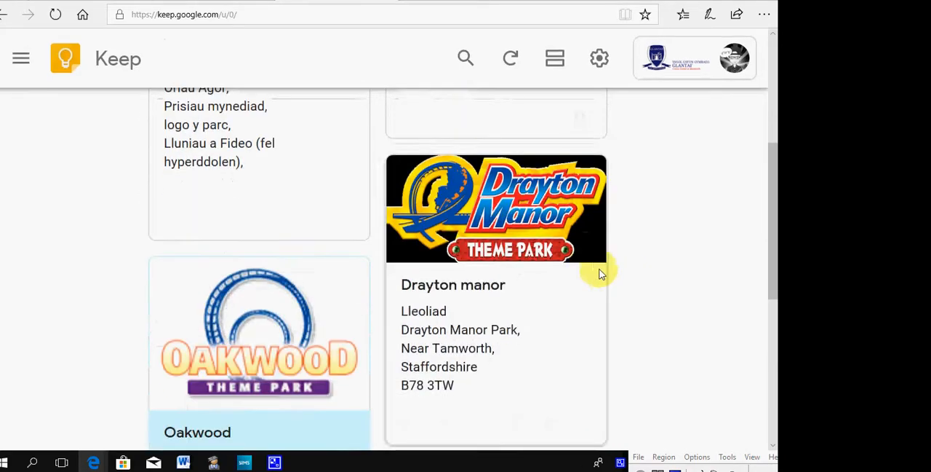
{"action": "scroll", "coordinate": [568, 233], "scroll_direction": "down", "scroll_amount": 3}
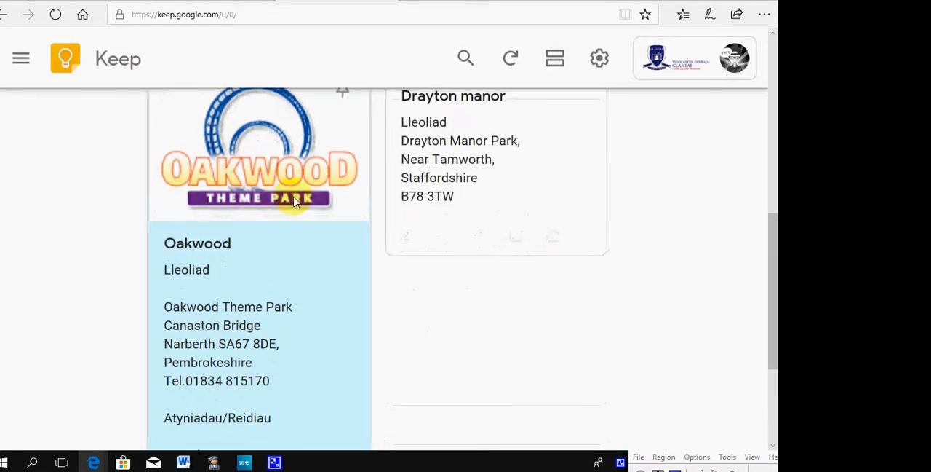
{"action": "scroll", "coordinate": [399, 369], "scroll_direction": "up", "scroll_amount": 4}
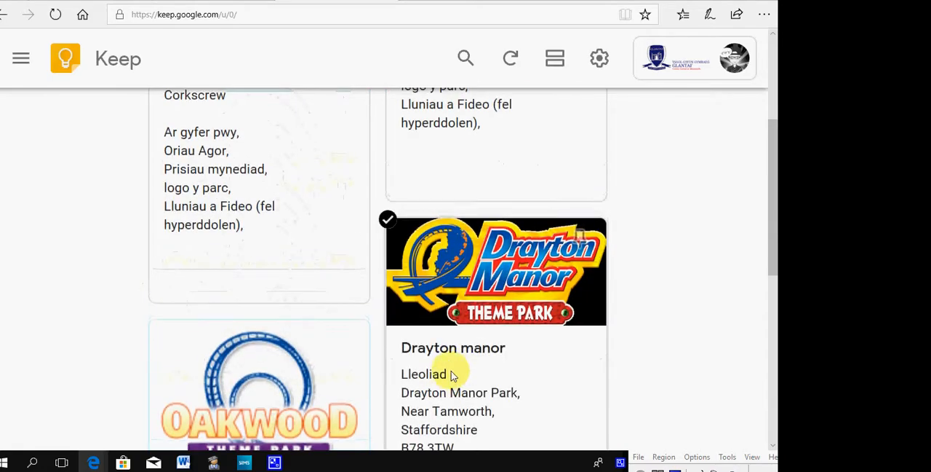
{"action": "scroll", "coordinate": [479, 392], "scroll_direction": "up", "scroll_amount": 3}
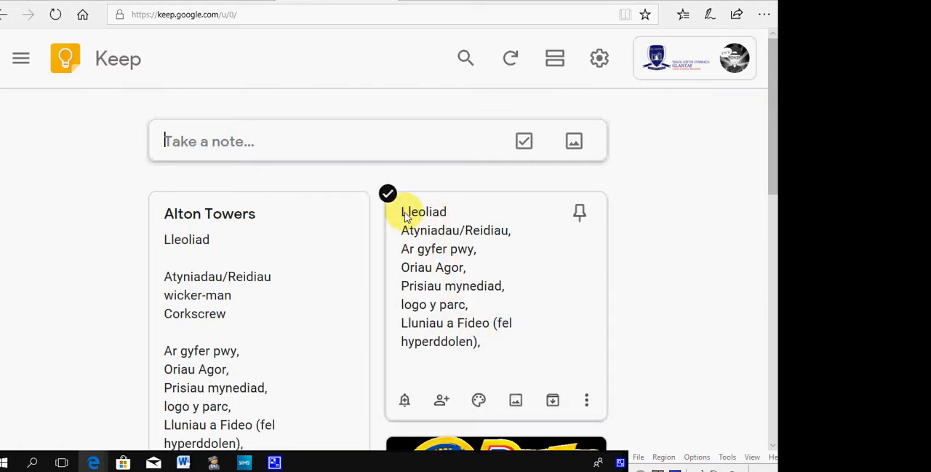
Step: Copy the whole list of headings, from Lleoliad to Lluniau a Fideo (fel hyperddolen), from the untitled note and close it
{"action": "left_click_drag", "start_coordinate": [484, 348], "coordinate": [436, 229]}
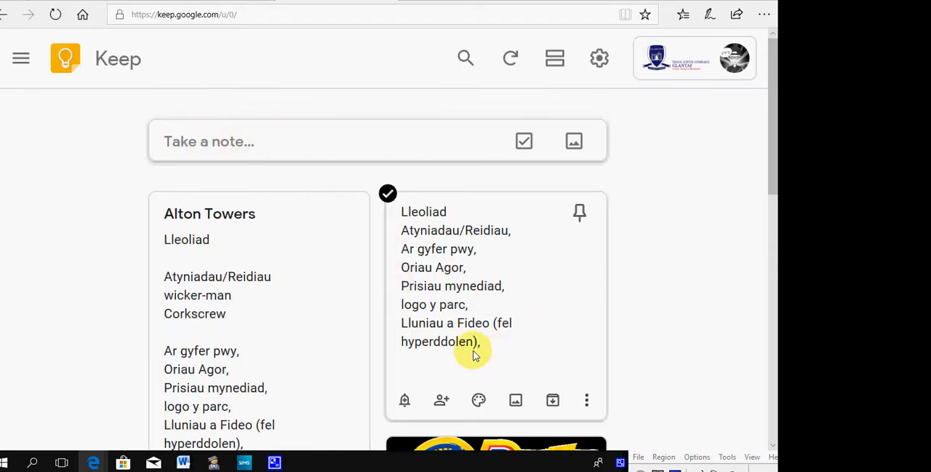
{"action": "left_click", "coordinate": [550, 315]}
{"action": "left_click_drag", "start_coordinate": [339, 335], "coordinate": [116, 199]}
{"action": "key", "text": "ctrl+c"}
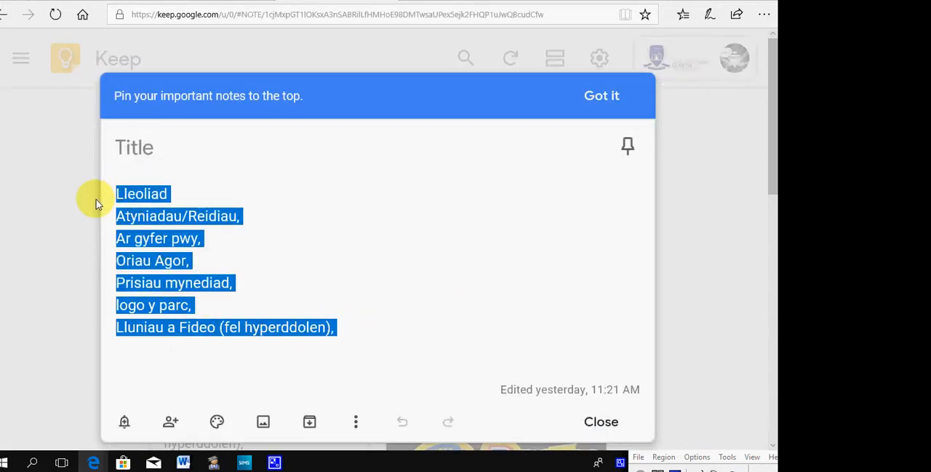
{"action": "left_click", "coordinate": [702, 171]}
Step: Create a new note titled Thorpe Park and paste the copied heading list into its body
{"action": "left_click", "coordinate": [210, 150]}
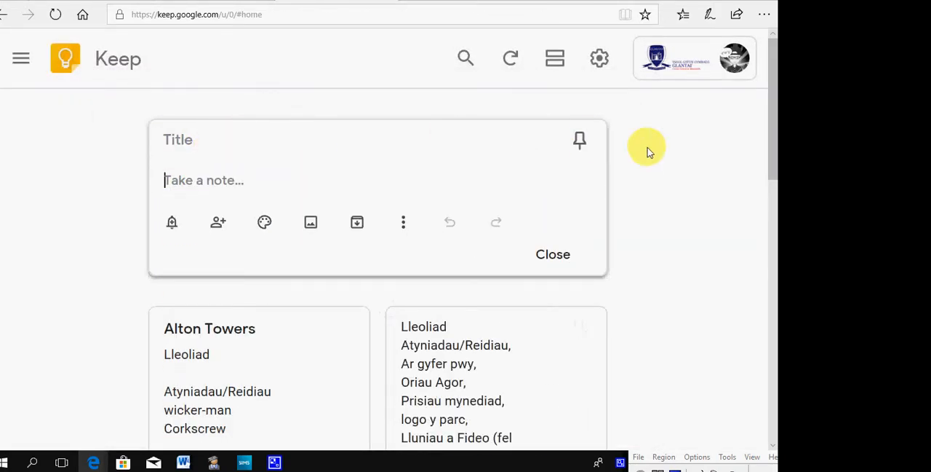
{"action": "left_click", "coordinate": [183, 139]}
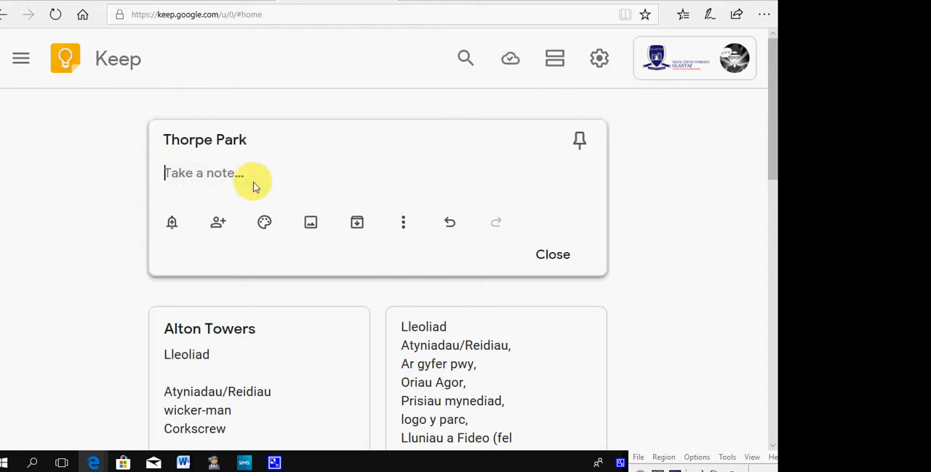
{"action": "key", "text": "ctrl+v"}
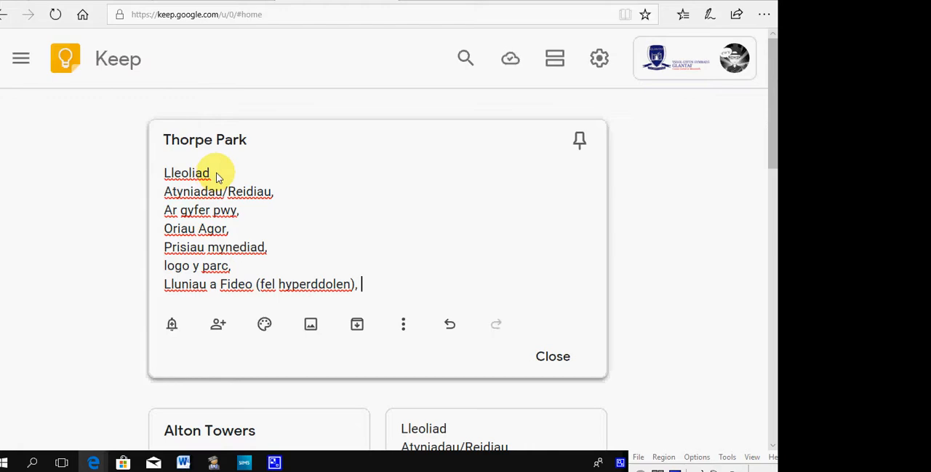
Step: Search the web for "thorpe park" in the other browser tab and open the official Thorpe Park site
{"action": "left_click", "coordinate": [408, 2]}
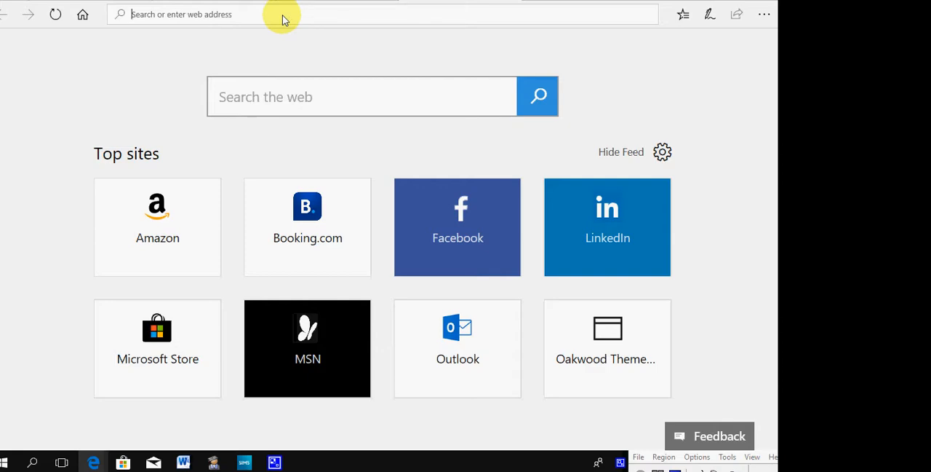
{"action": "left_click", "coordinate": [268, 98]}
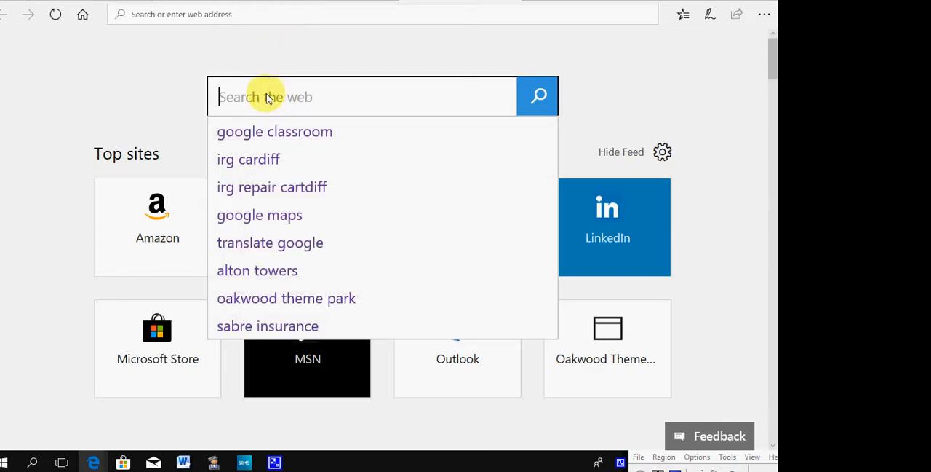
{"action": "type", "text": "thorpe "}
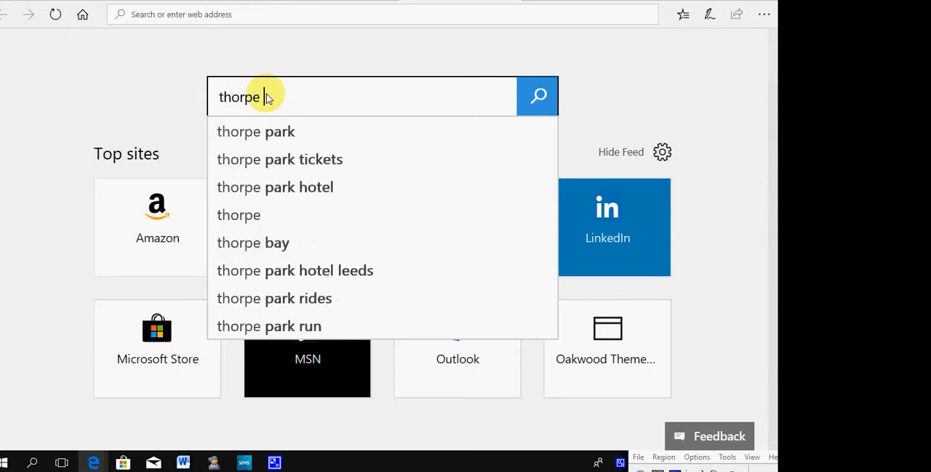
{"action": "type", "text": "park"}
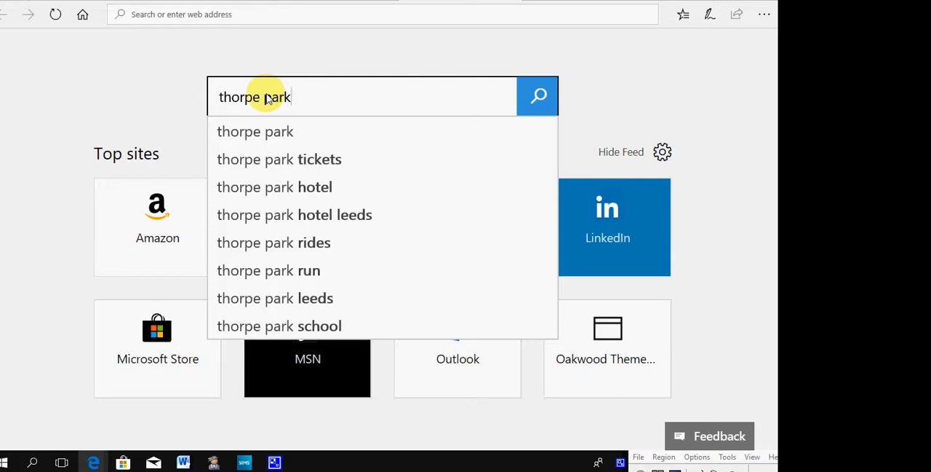
{"action": "left_click", "coordinate": [536, 99]}
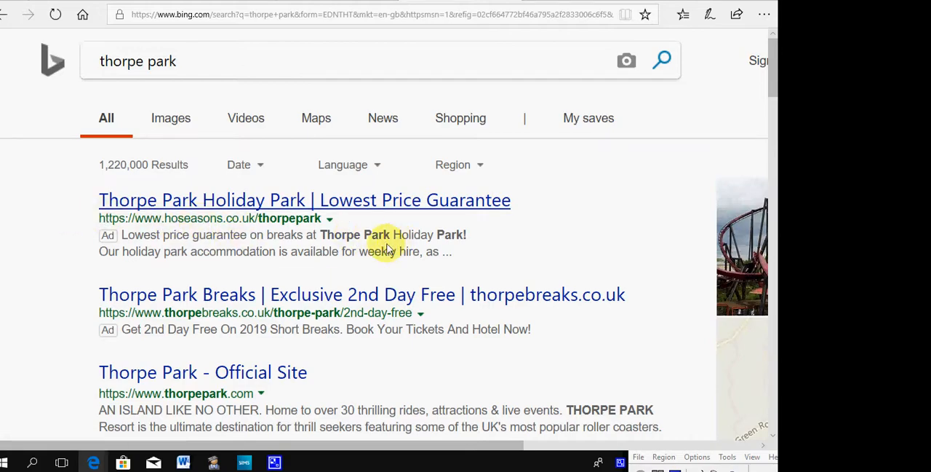
{"action": "scroll", "coordinate": [324, 318], "scroll_direction": "down", "scroll_amount": 1}
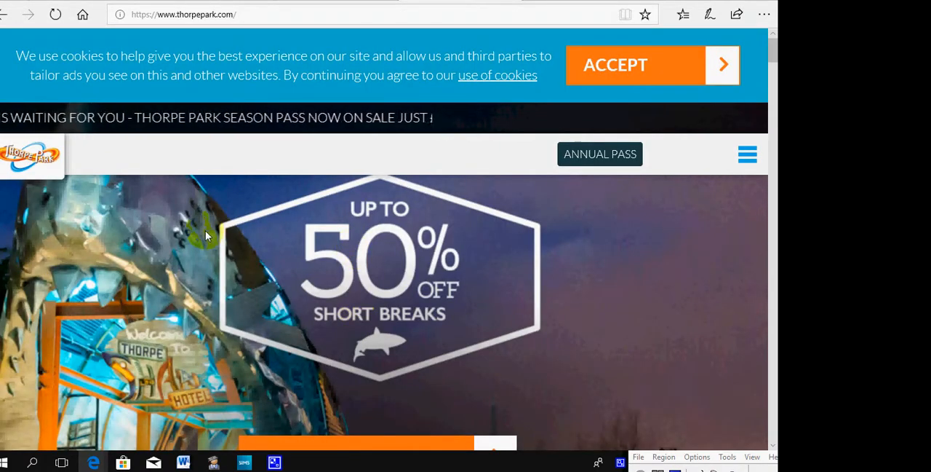
Step: Copy the Thorpe Park logo from the website header and paste it into the Thorpe Park note
{"action": "right_click", "coordinate": [27, 163]}
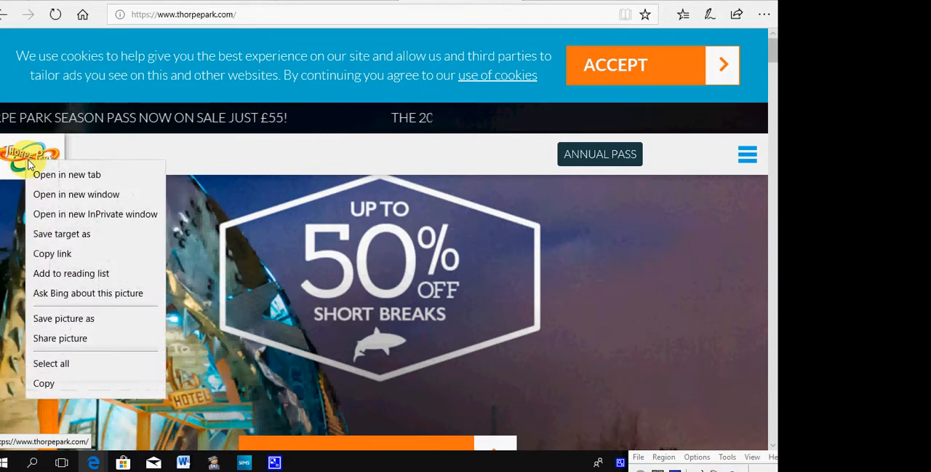
{"action": "left_click", "coordinate": [65, 380]}
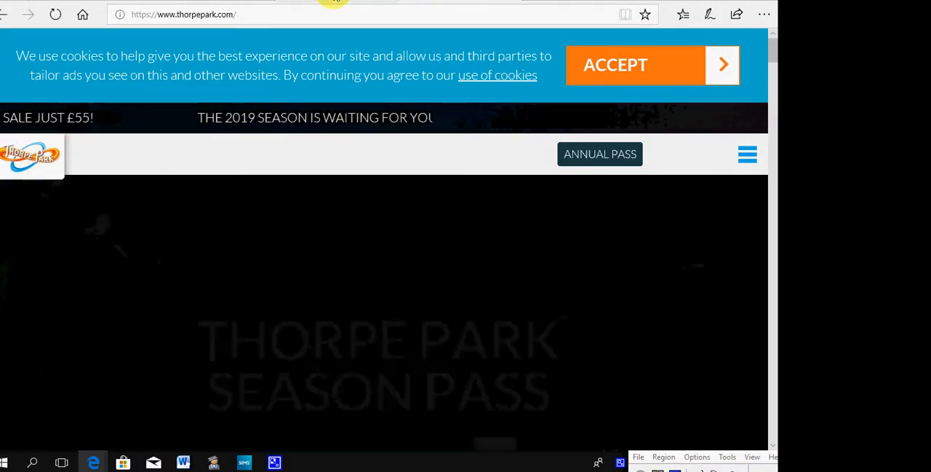
{"action": "left_click", "coordinate": [333, 2]}
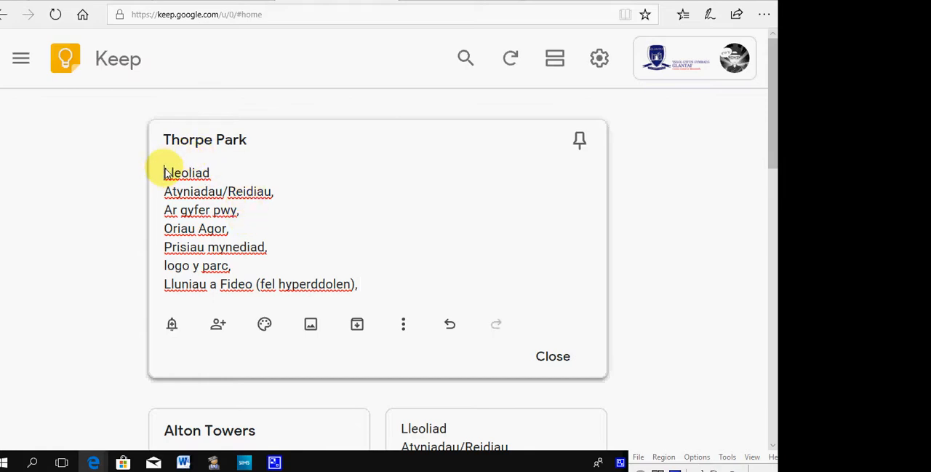
{"action": "key", "text": "ctrl+v"}
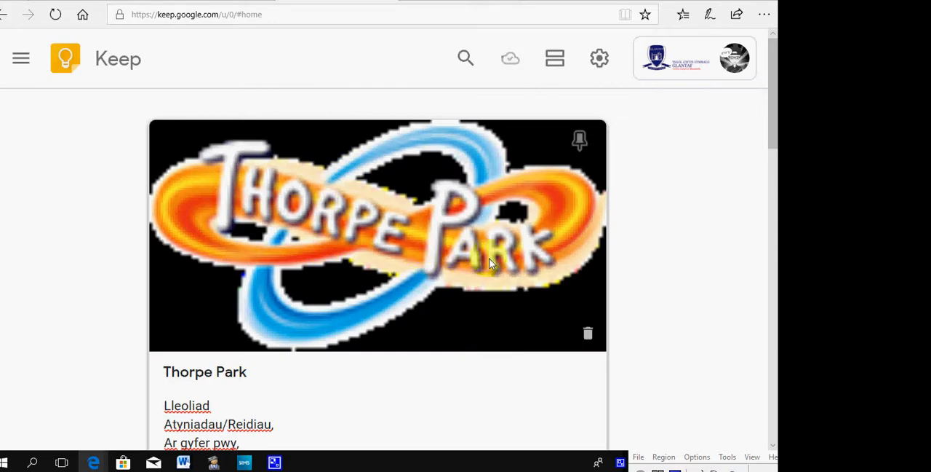
Step: Remove the logo image from the Thorpe Park note and undo the removal
{"action": "left_click", "coordinate": [589, 333]}
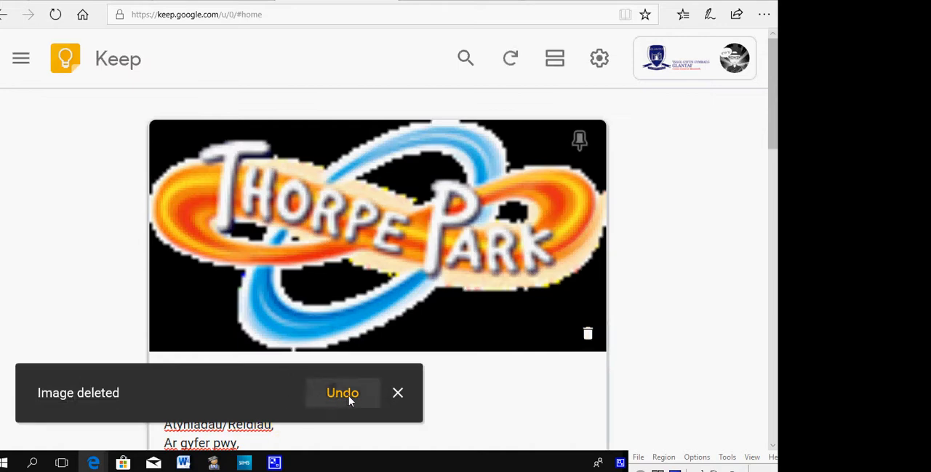
{"action": "left_click", "coordinate": [349, 395]}
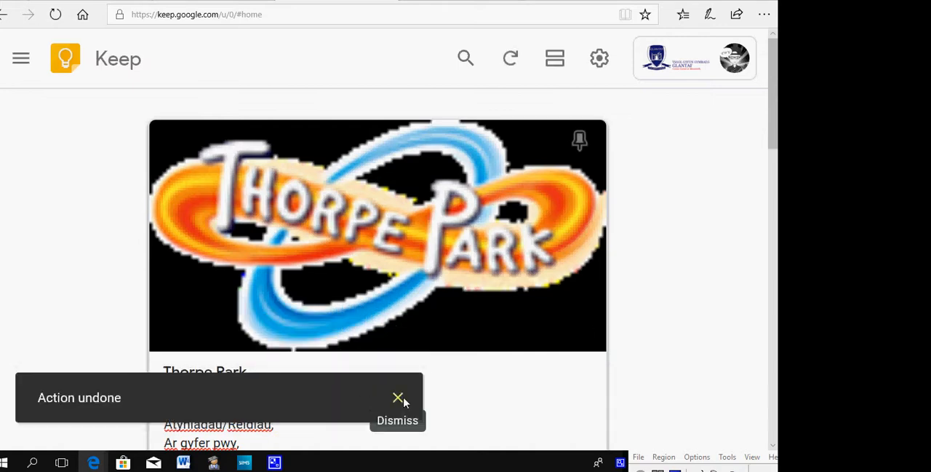
{"action": "left_click", "coordinate": [396, 399]}
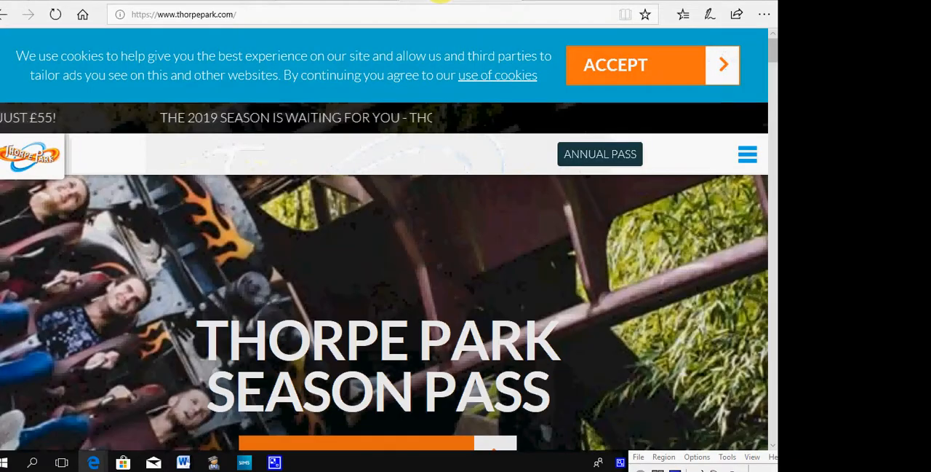
Step: Switch to the Thorpe Park website and look through its home page for park information
{"action": "left_click", "coordinate": [466, 1]}
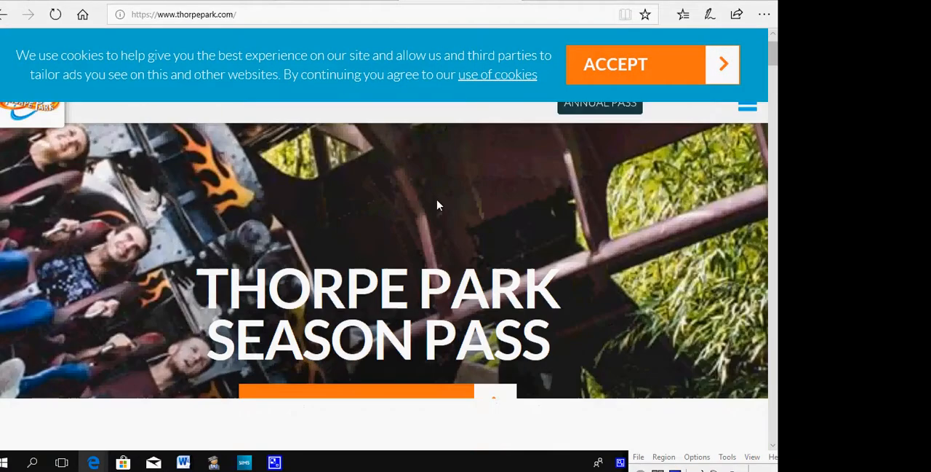
{"action": "scroll", "coordinate": [433, 210], "scroll_direction": "down", "scroll_amount": 8}
{"action": "scroll", "coordinate": [432, 216], "scroll_direction": "up", "scroll_amount": 2}
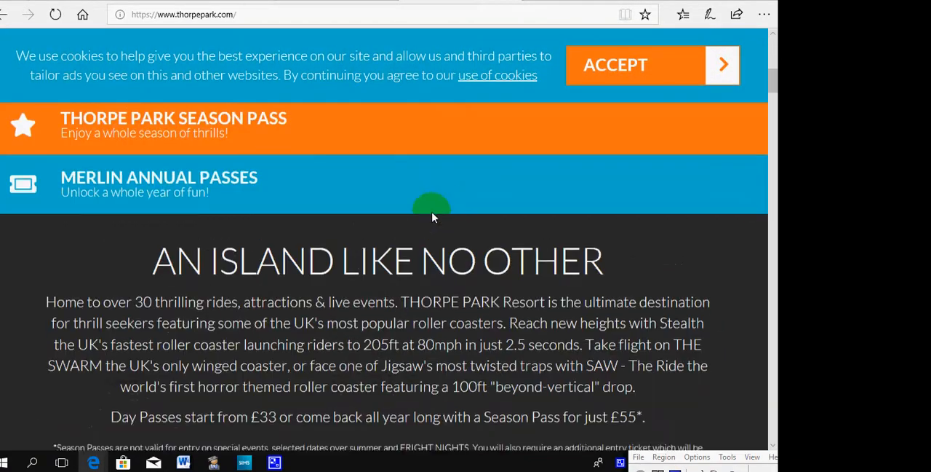
{"action": "scroll", "coordinate": [432, 216], "scroll_direction": "up", "scroll_amount": 3}
{"action": "scroll", "coordinate": [281, 272], "scroll_direction": "up", "scroll_amount": 3}
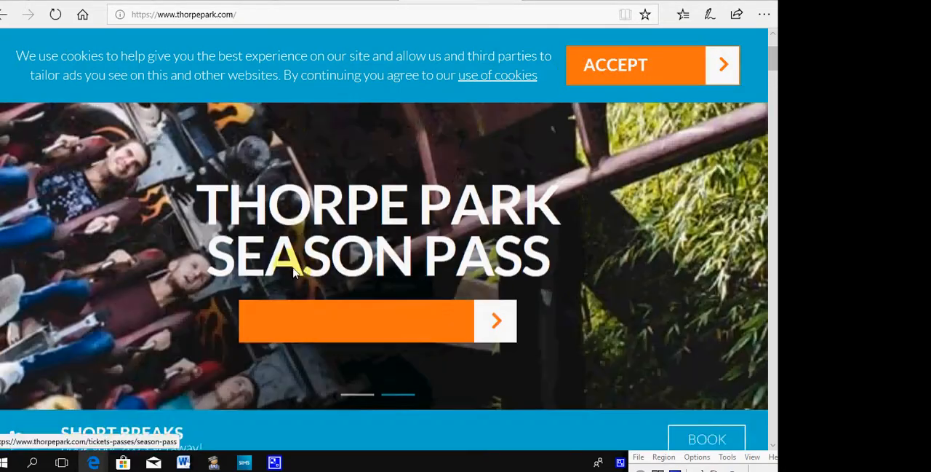
{"action": "scroll", "coordinate": [294, 270], "scroll_direction": "up", "scroll_amount": 2}
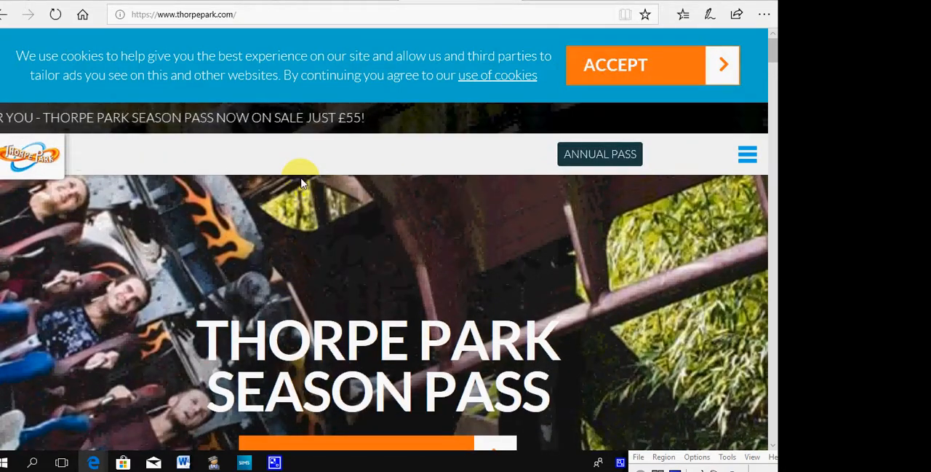
Step: Open the Map page from the Thorpe Park site navigation and examine the park map
{"action": "left_click", "coordinate": [749, 160]}
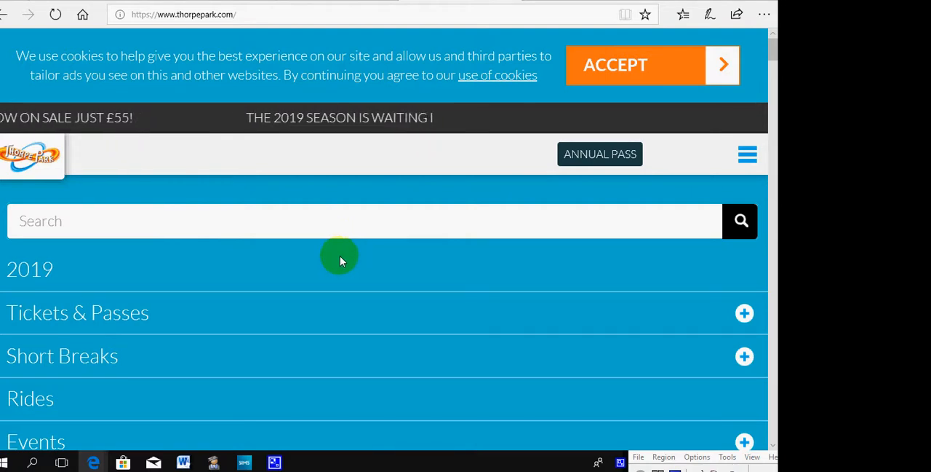
{"action": "scroll", "coordinate": [340, 255], "scroll_direction": "down", "scroll_amount": 4}
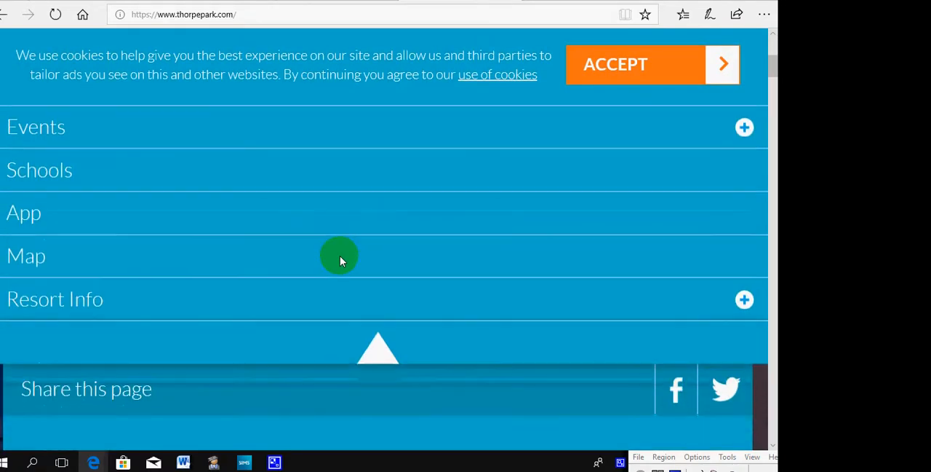
{"action": "scroll", "coordinate": [339, 255], "scroll_direction": "down", "scroll_amount": 1}
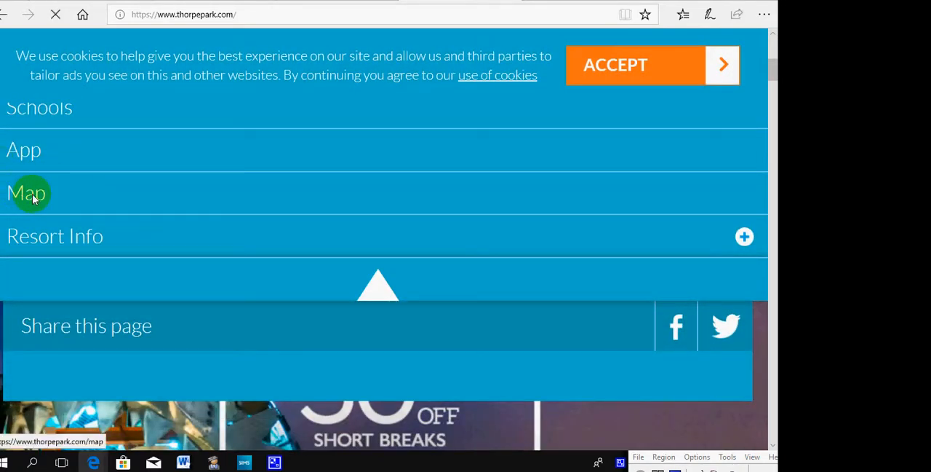
{"action": "left_click", "coordinate": [33, 199]}
{"action": "scroll", "coordinate": [553, 258], "scroll_direction": "down", "scroll_amount": 1}
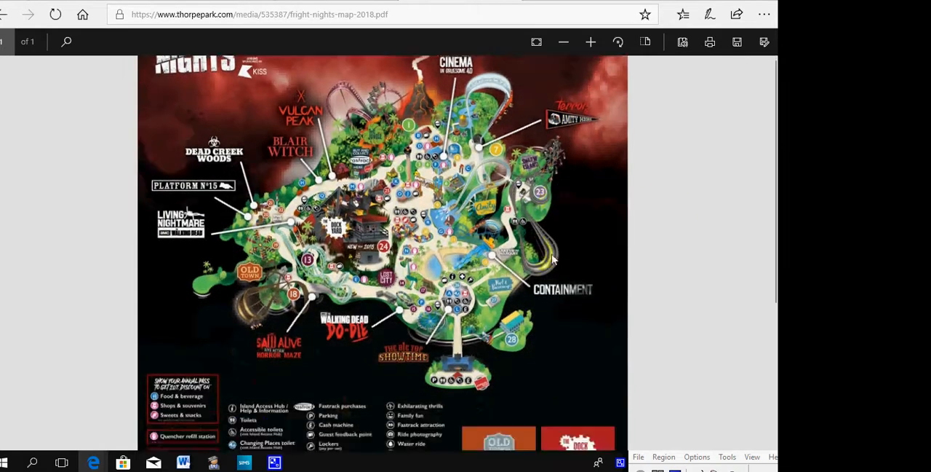
{"action": "scroll", "coordinate": [553, 258], "scroll_direction": "down", "scroll_amount": 4}
{"action": "scroll", "coordinate": [553, 266], "scroll_direction": "up", "scroll_amount": 5}
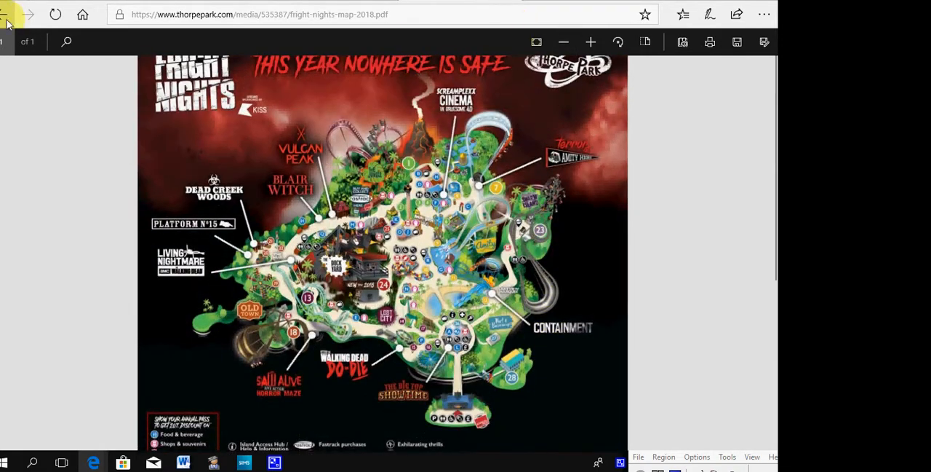
Step: Go back to the Thorpe Park home page and reopen the park map
{"action": "left_click", "coordinate": [4, 17]}
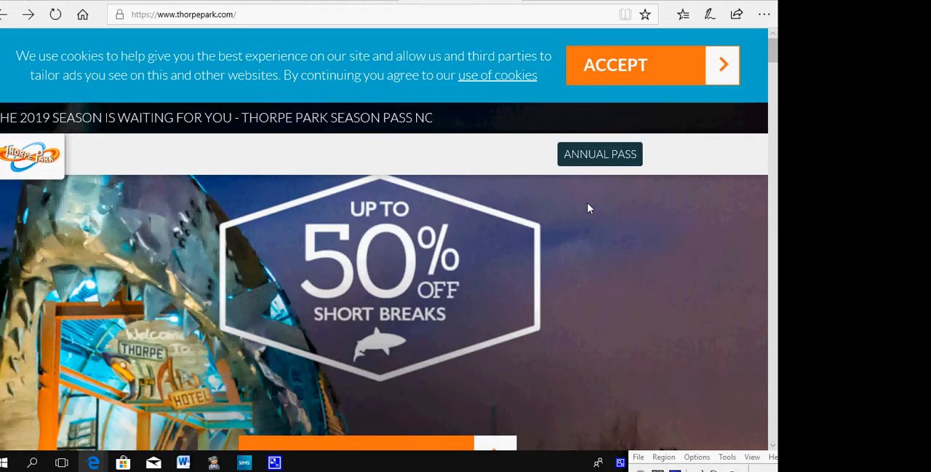
{"action": "scroll", "coordinate": [597, 211], "scroll_direction": "down", "scroll_amount": 5}
{"action": "left_click", "coordinate": [623, 221]}
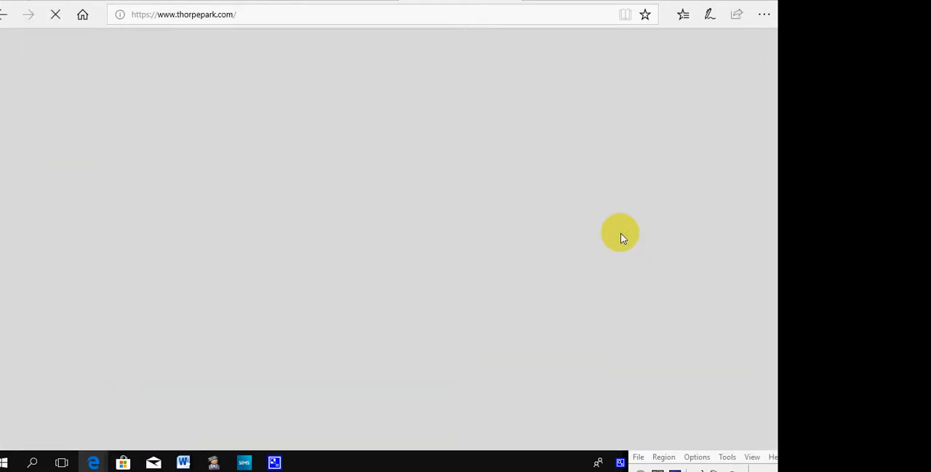
{"action": "scroll", "coordinate": [611, 245], "scroll_direction": "down", "scroll_amount": 4}
{"action": "scroll", "coordinate": [604, 251], "scroll_direction": "up", "scroll_amount": 5}
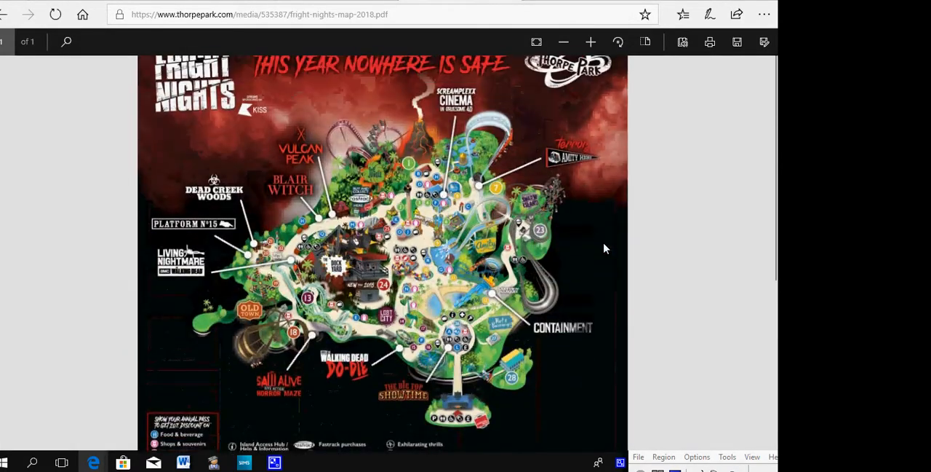
Step: Return to Google Keep and close the Thorpe Park note
{"action": "left_click", "coordinate": [316, 2]}
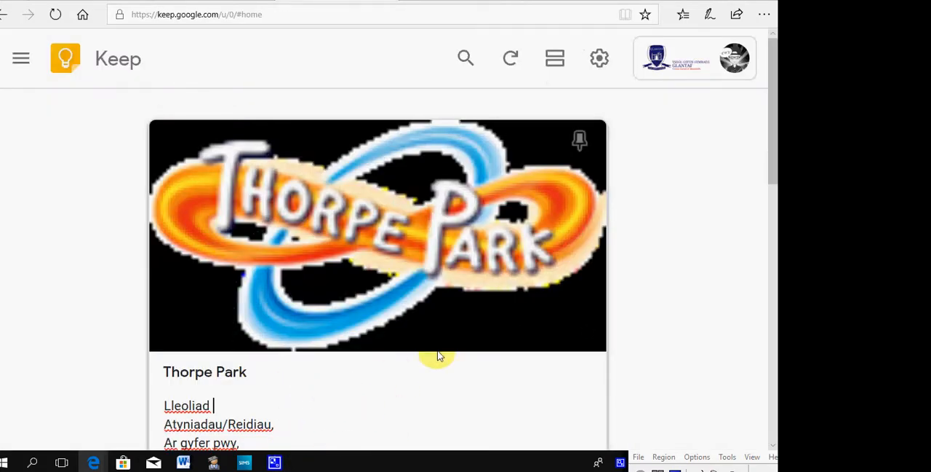
{"action": "left_click", "coordinate": [655, 329]}
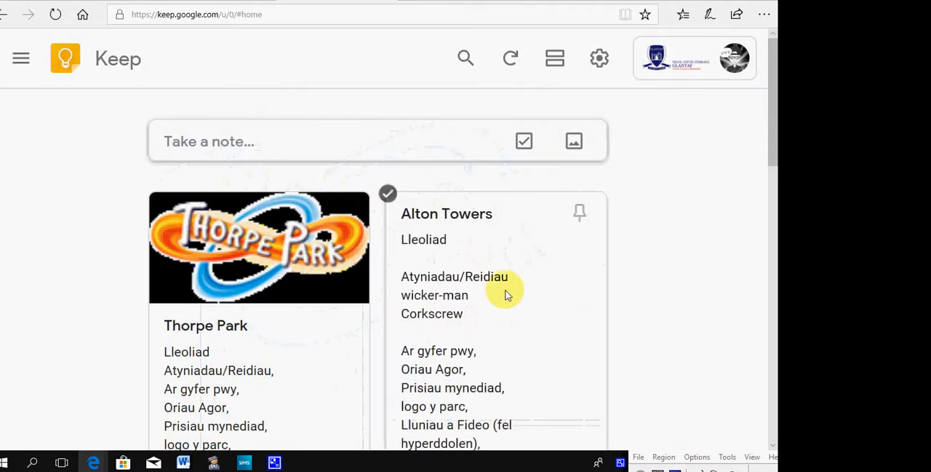
Step: Review the Oakwood note from its logo and ride list down to its video links, and close the note
{"action": "scroll", "coordinate": [418, 297], "scroll_direction": "down", "scroll_amount": 5}
{"action": "scroll", "coordinate": [418, 302], "scroll_direction": "down", "scroll_amount": 4}
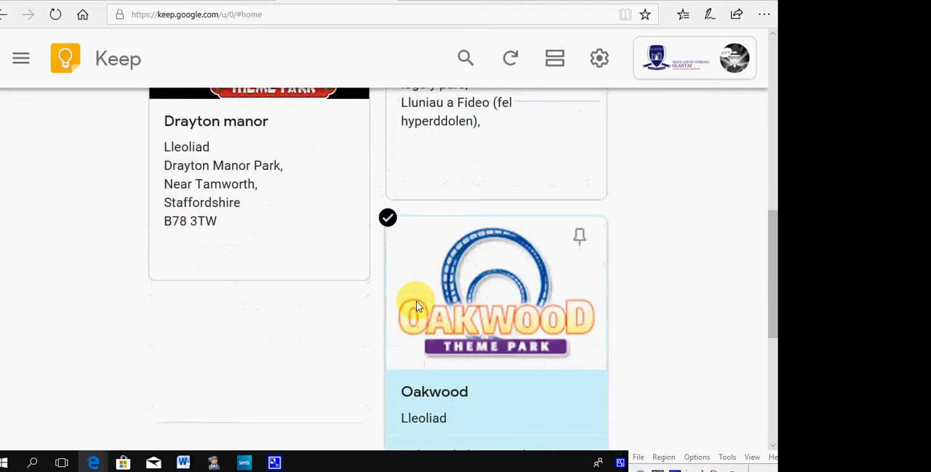
{"action": "left_click", "coordinate": [526, 391]}
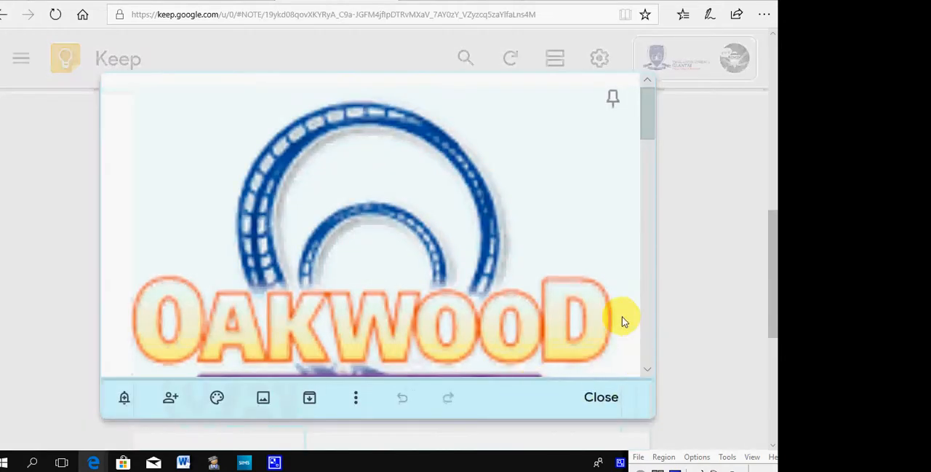
{"action": "scroll", "coordinate": [469, 279], "scroll_direction": "down", "scroll_amount": 6}
{"action": "scroll", "coordinate": [469, 282], "scroll_direction": "down", "scroll_amount": 10}
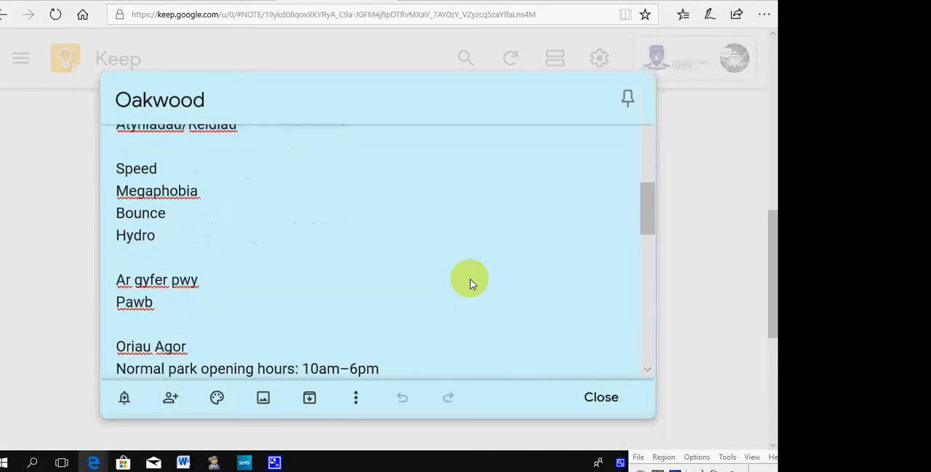
{"action": "scroll", "coordinate": [469, 283], "scroll_direction": "down", "scroll_amount": 5}
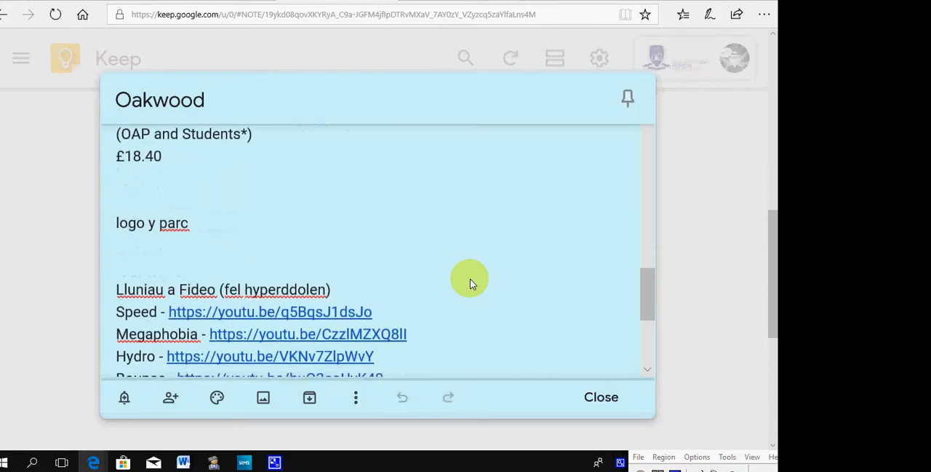
{"action": "scroll", "coordinate": [469, 282], "scroll_direction": "up", "scroll_amount": 1}
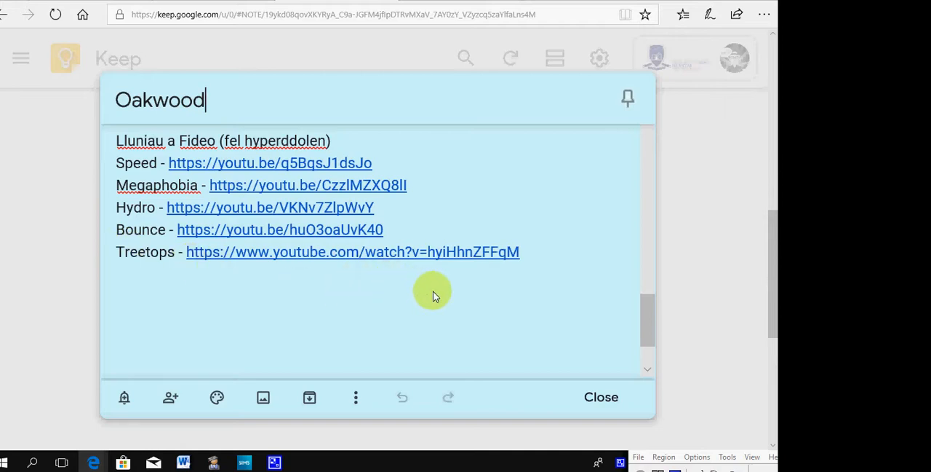
{"action": "left_click", "coordinate": [727, 457]}
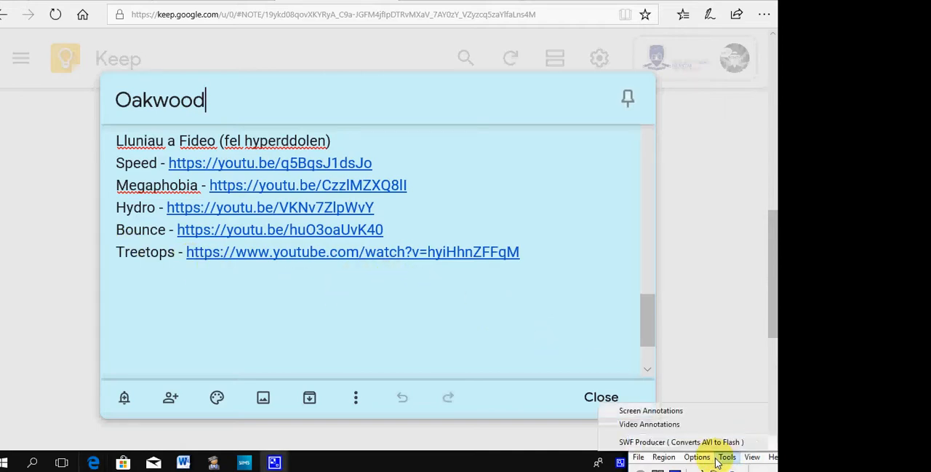
{"action": "left_click", "coordinate": [735, 348]}
{"action": "left_click", "coordinate": [735, 348]}
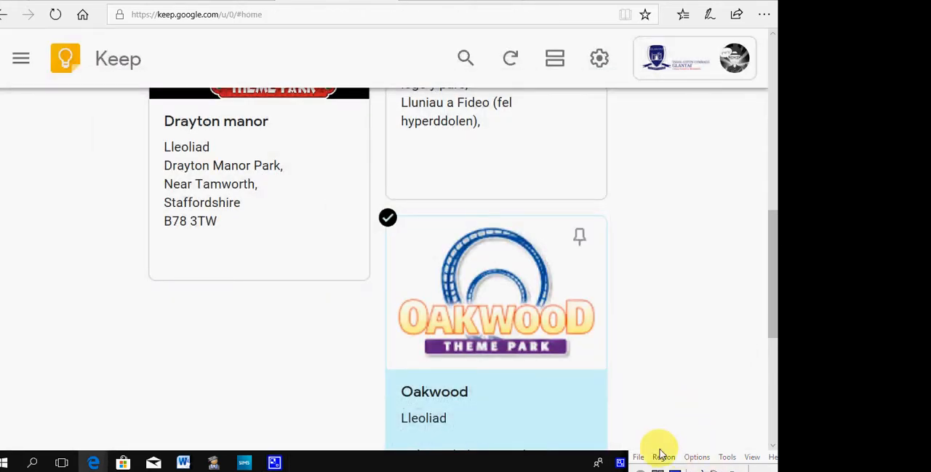
{"action": "left_click_drag", "start_coordinate": [691, 467], "coordinate": [728, 394]}
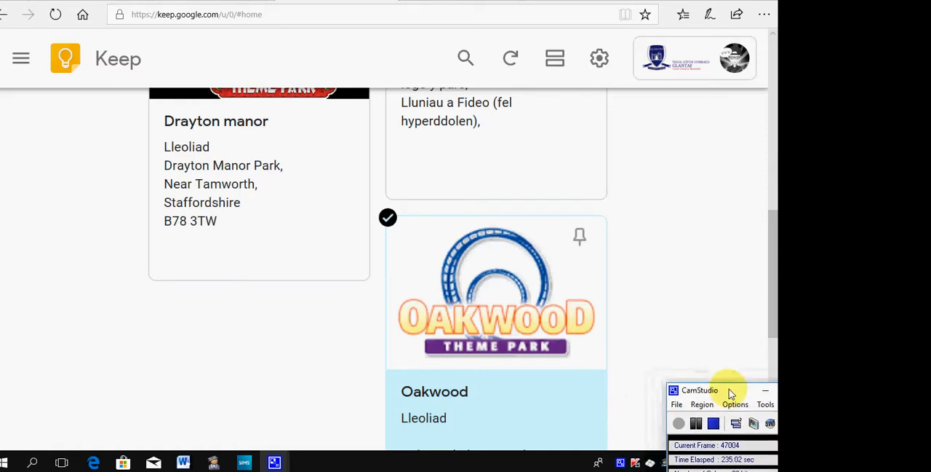